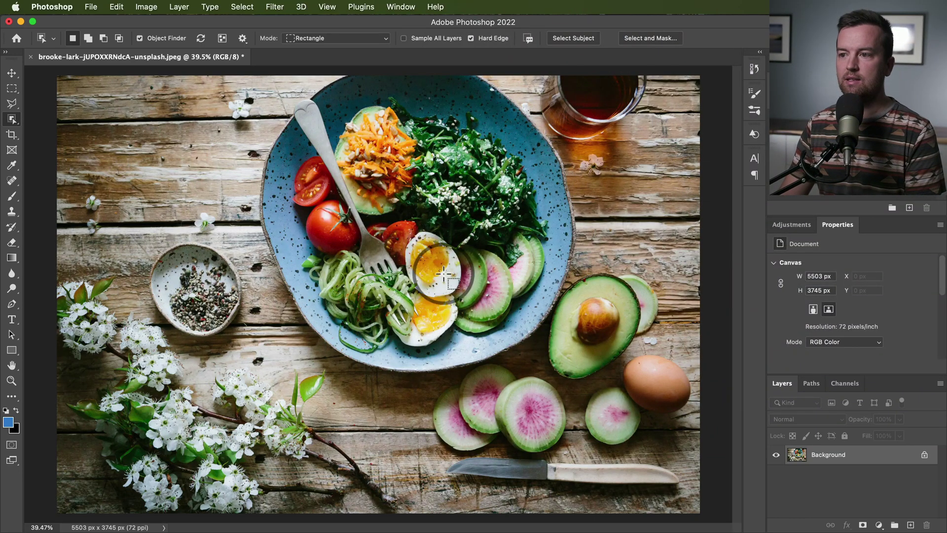
- With the Object Selection Tool, select the pepper bowl, then add the avocado and two radish slices
click(16, 119)
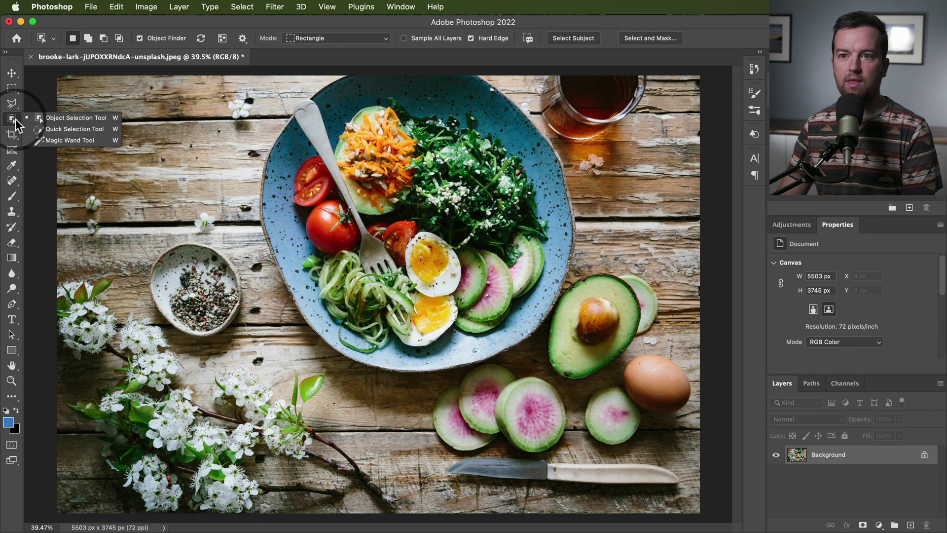
click(110, 120)
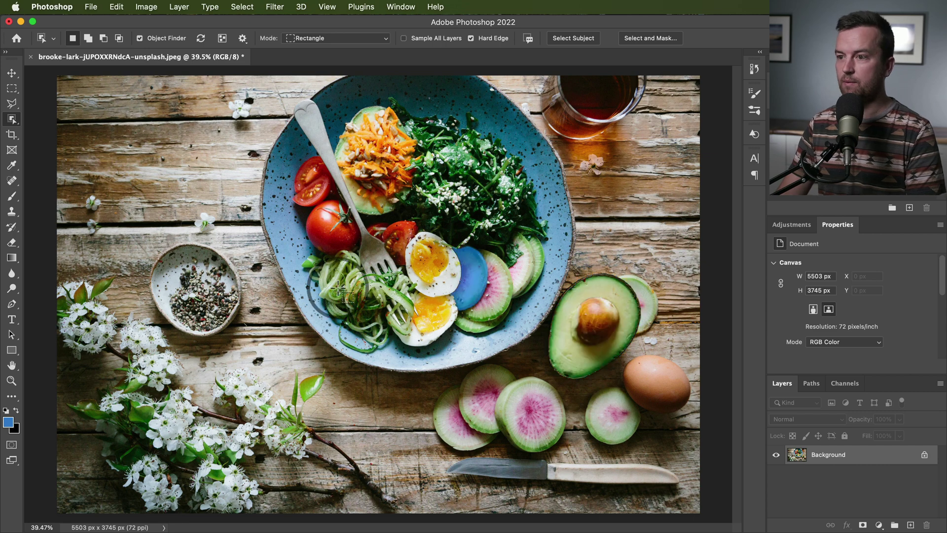
click(197, 294)
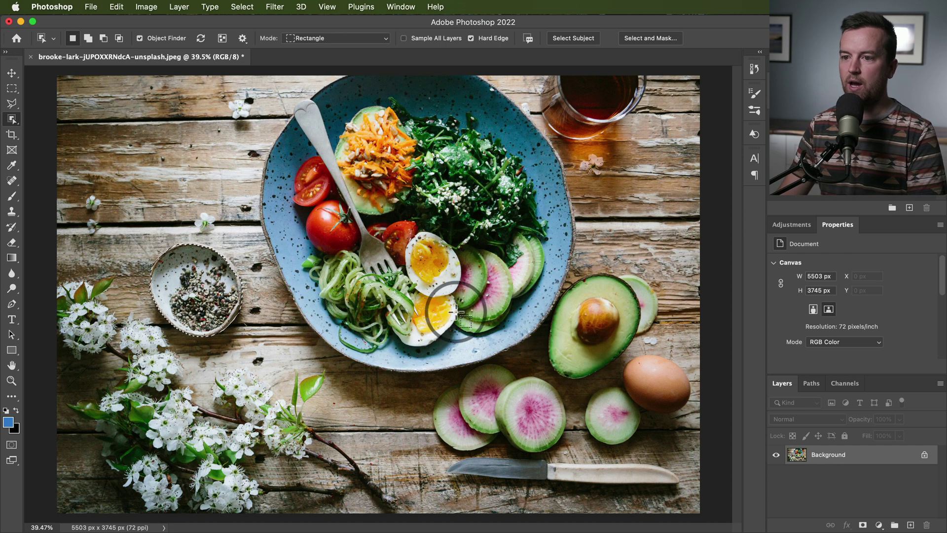
shift+click(565, 367)
shift+click(530, 415)
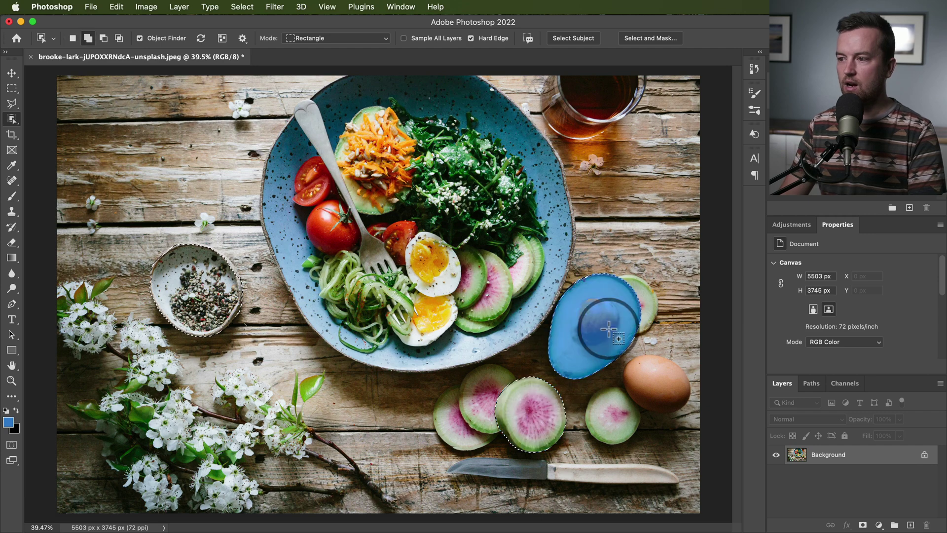
shift+click(613, 416)
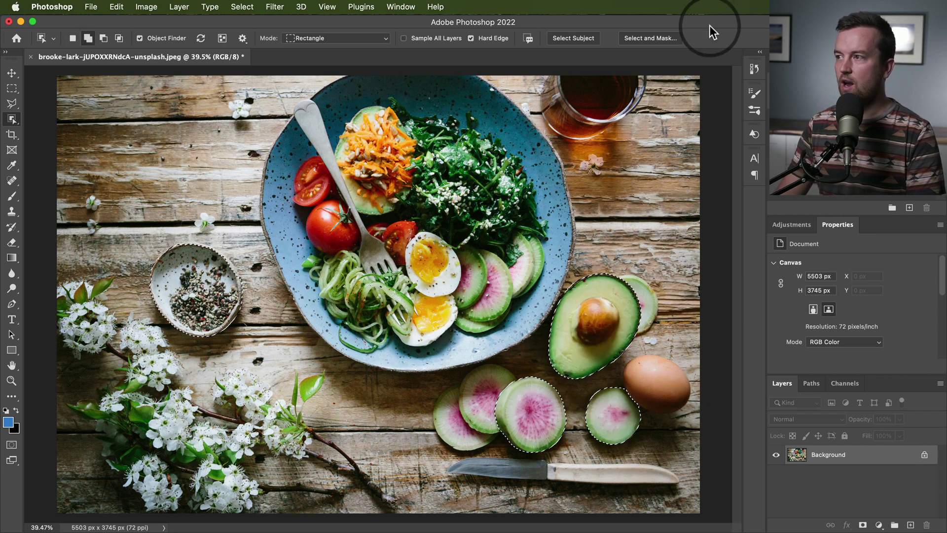
click(644, 38)
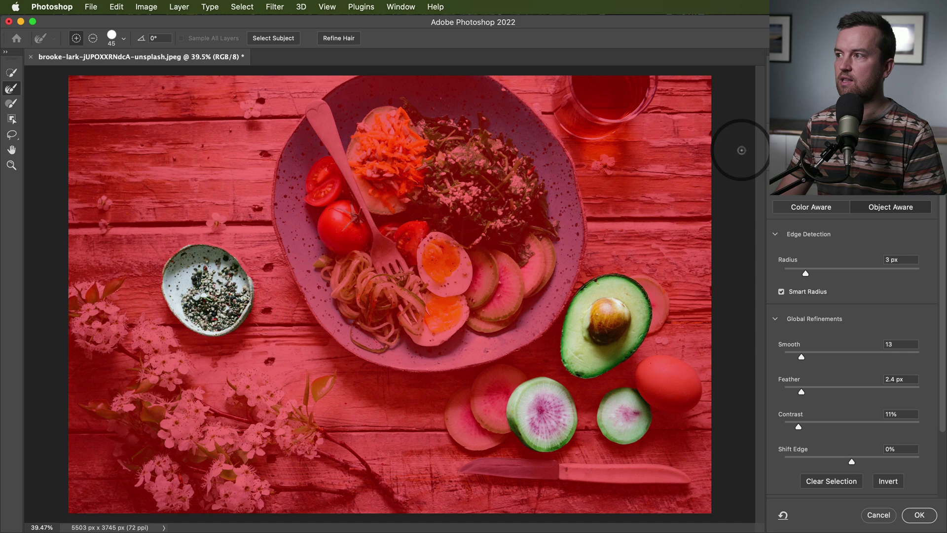
drag(809, 271, 797, 271)
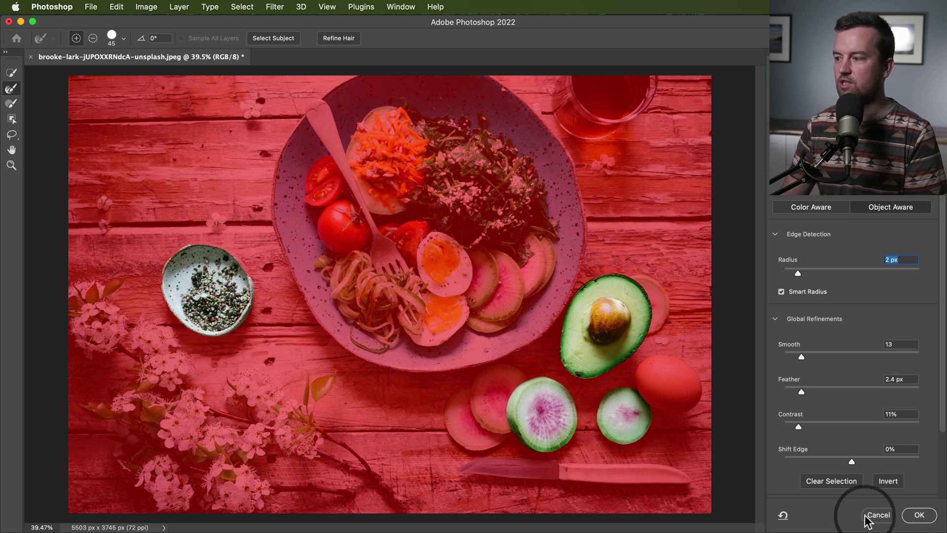
click(877, 515)
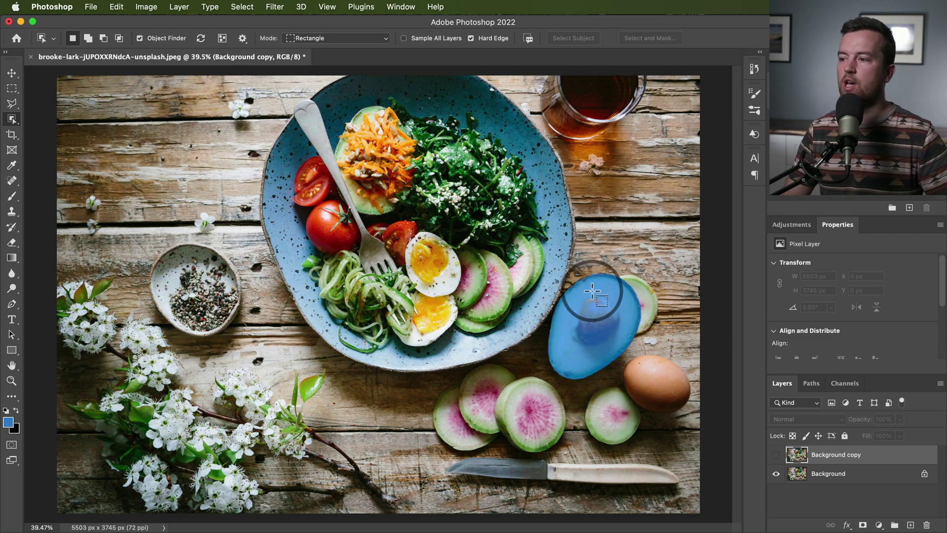
- Select the avocado alone, preview all detected objects, then select the small white flowers on the wood
click(593, 291)
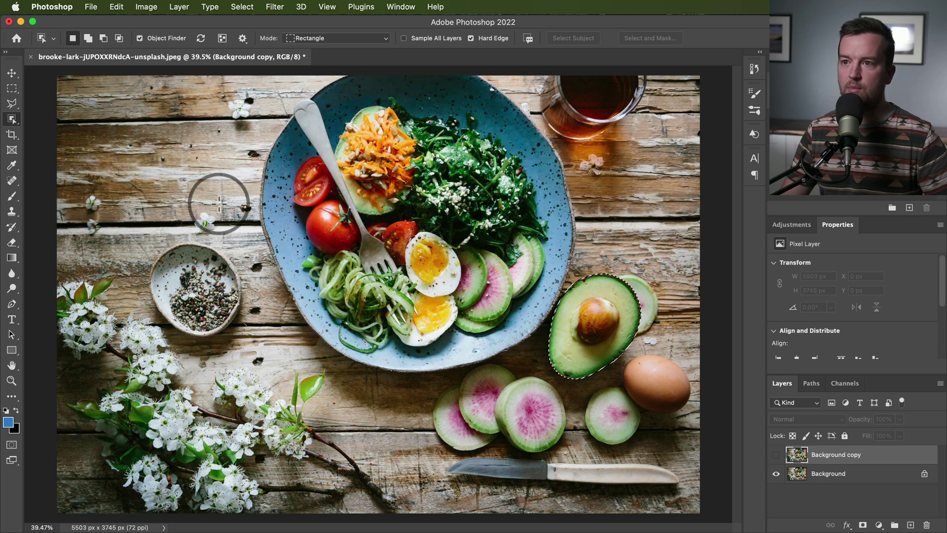
key(n)
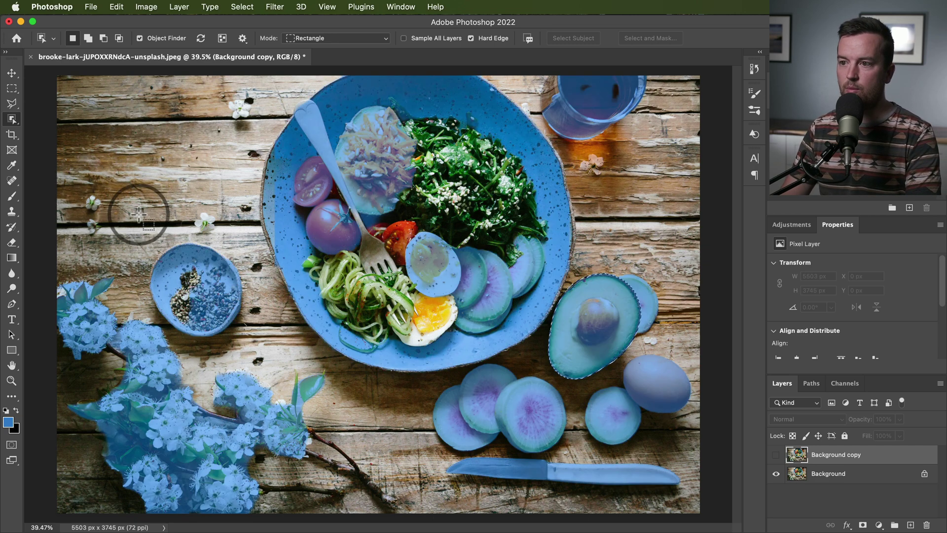
key(n)
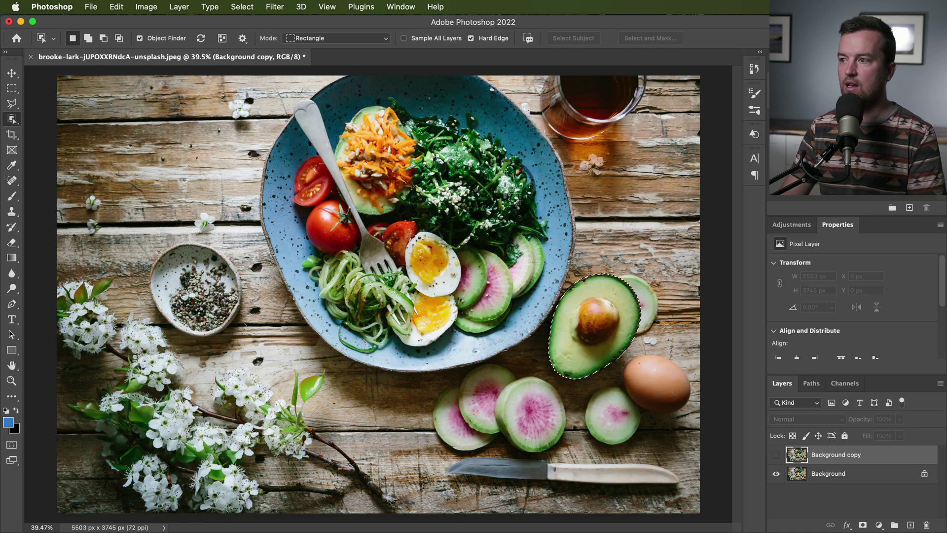
click(206, 221)
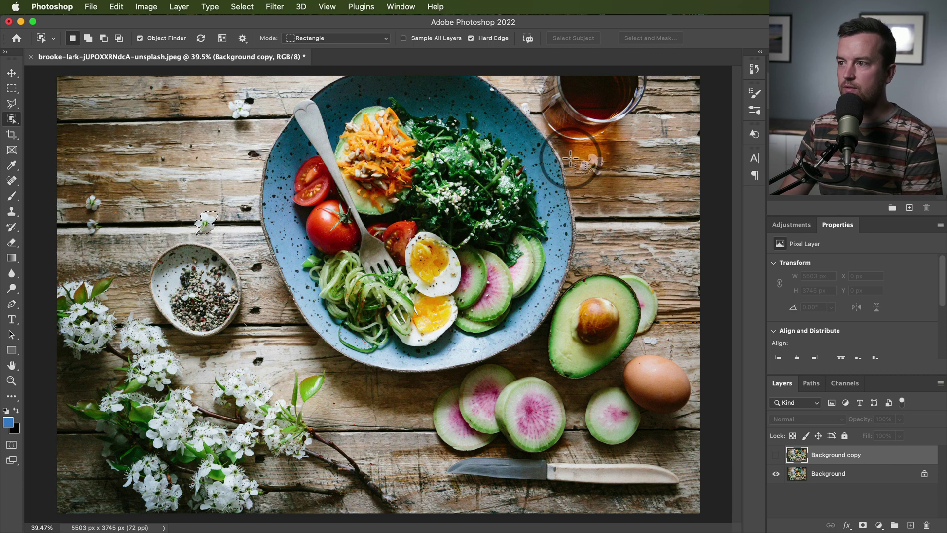
drag(574, 150, 615, 184)
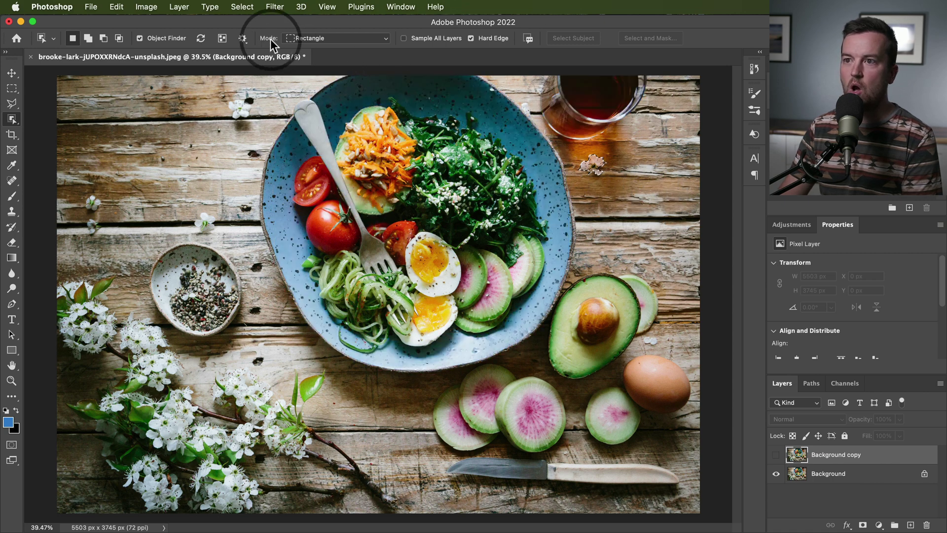
- Switch the Object Selection mode to Lasso and encircle the small white flower left of the plate
click(339, 39)
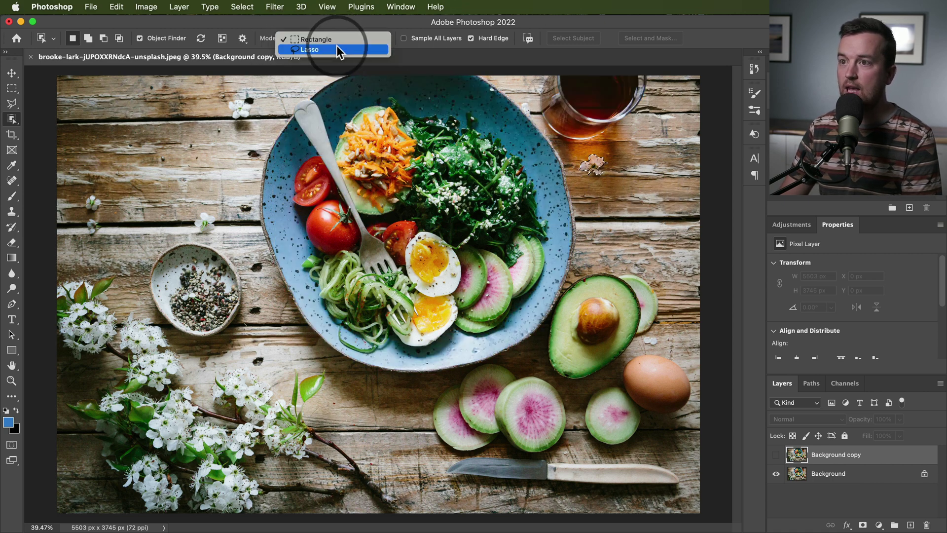
click(336, 49)
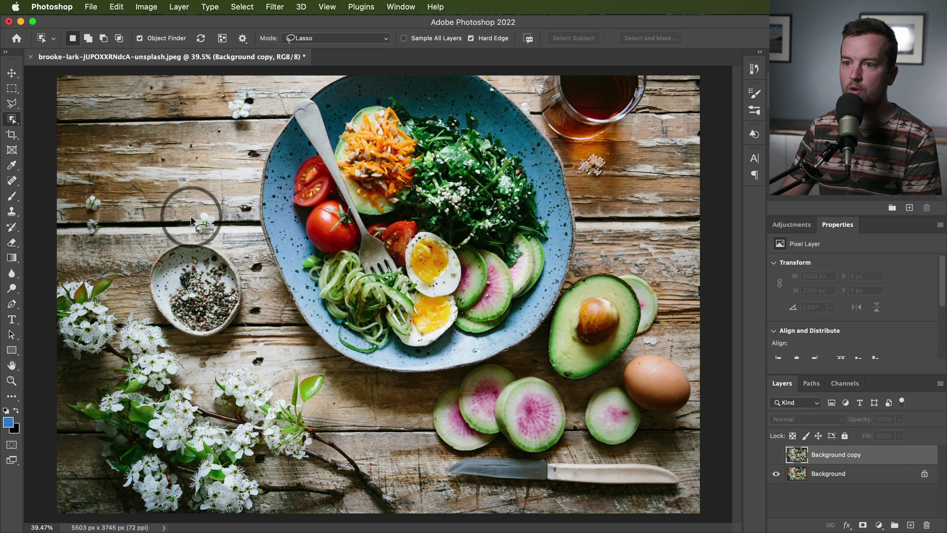
mouse_move(217, 223)
mouse_down()
mouse_move(188, 223)
mouse_move(214, 221)
mouse_up()
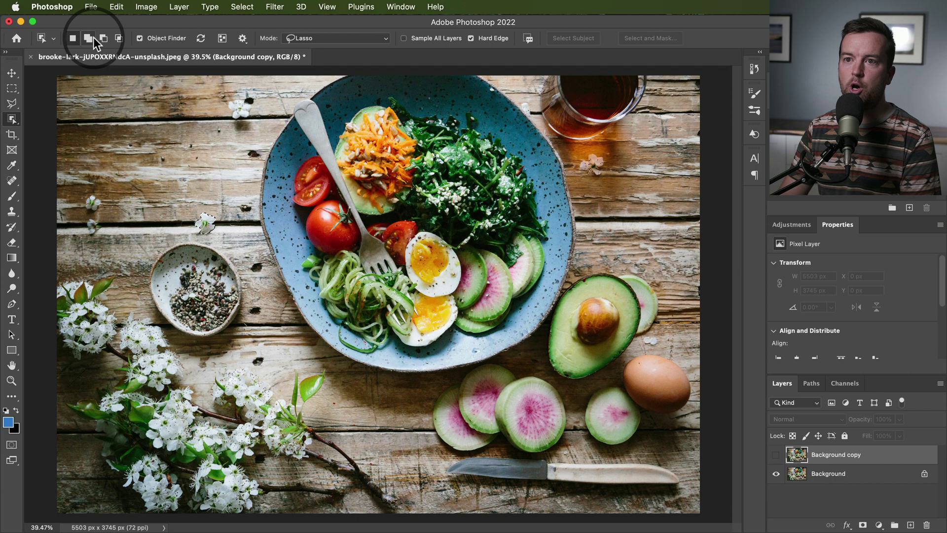
- Return the mode to Rectangle, select the blue plate, and add the fork with Add to selection
click(324, 38)
click(332, 31)
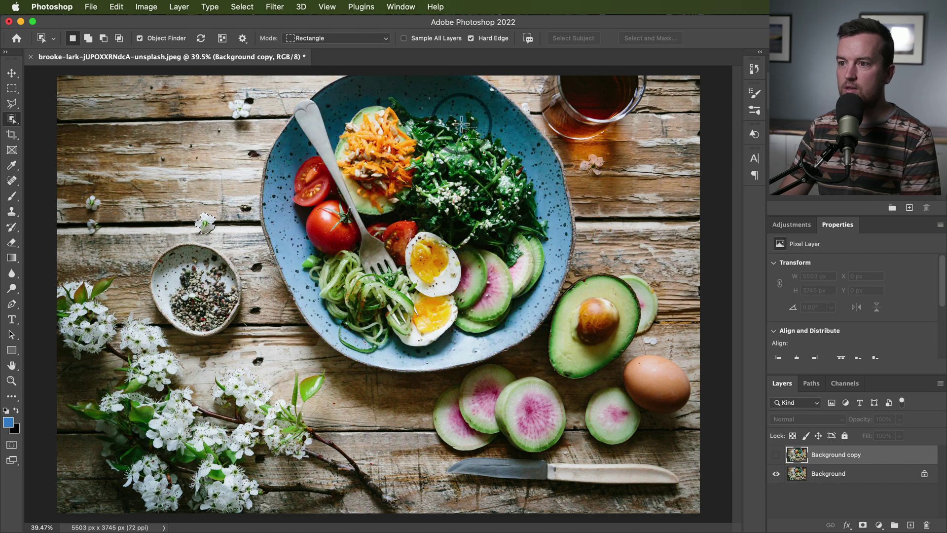
click(374, 99)
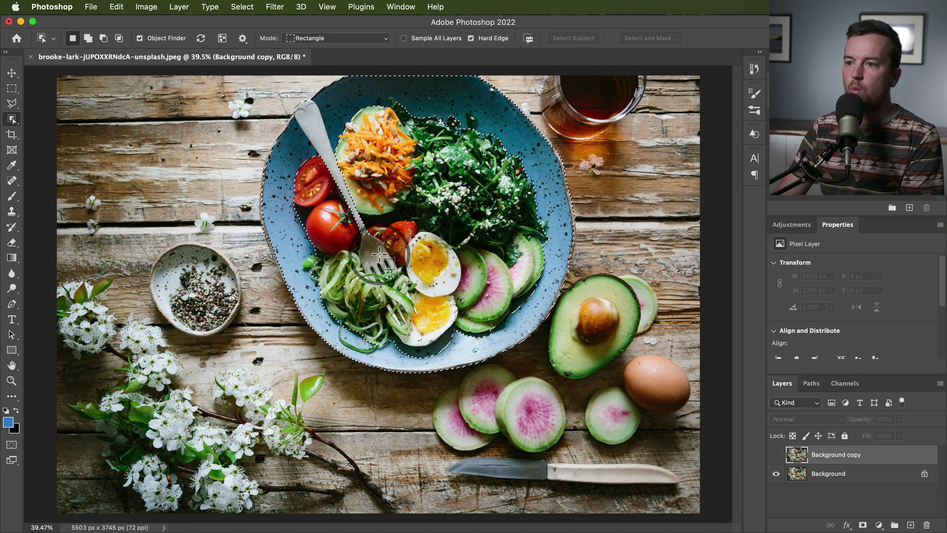
click(90, 39)
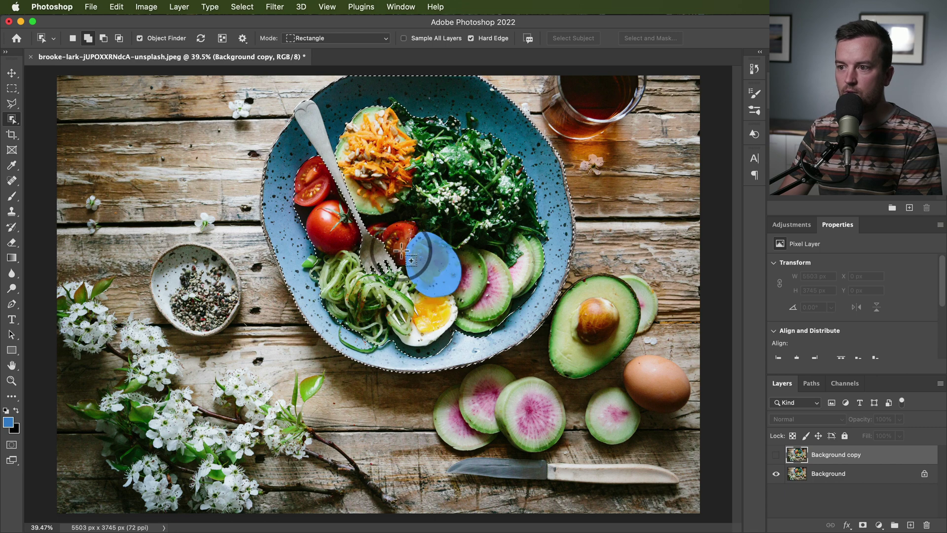
click(291, 126)
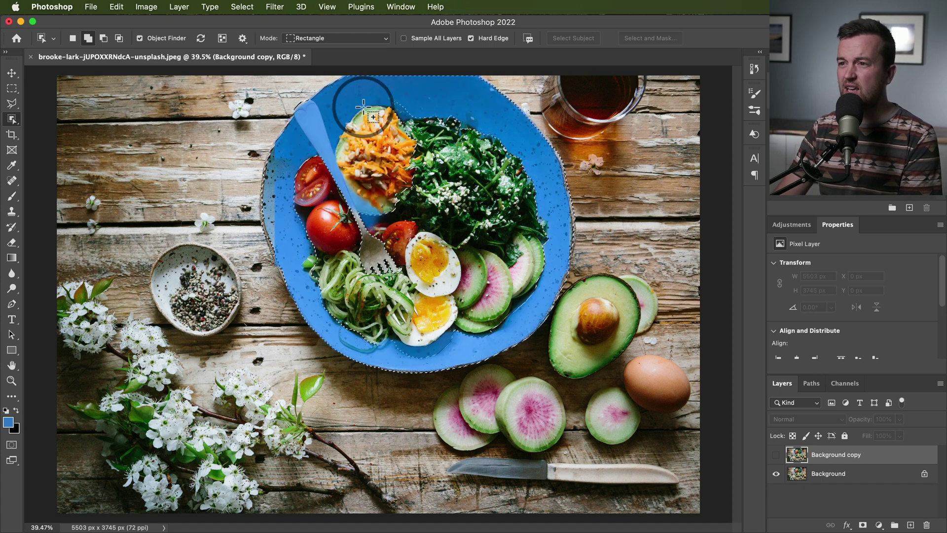
- Add the carrot and greens, then brush in the radish slices and zucchini with Quick Selection
drag(364, 106, 496, 235)
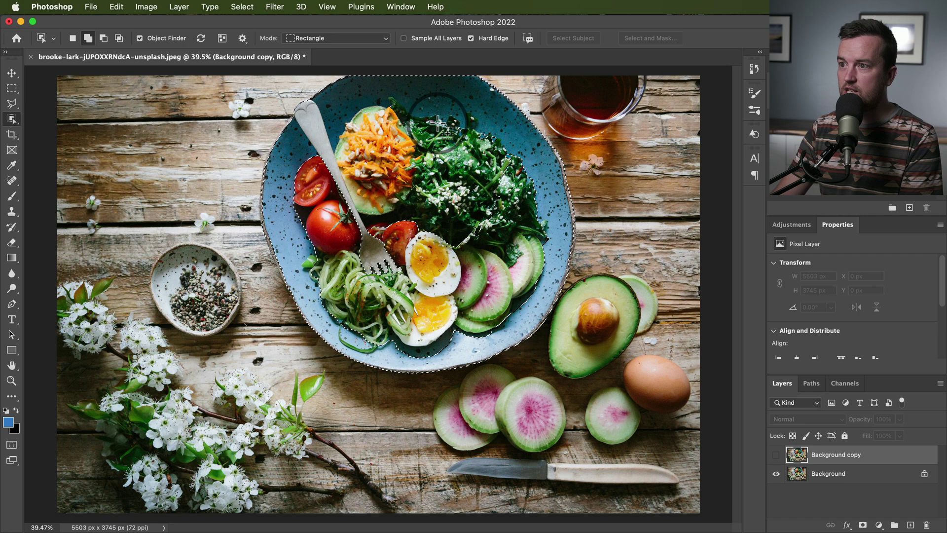
drag(435, 106, 513, 148)
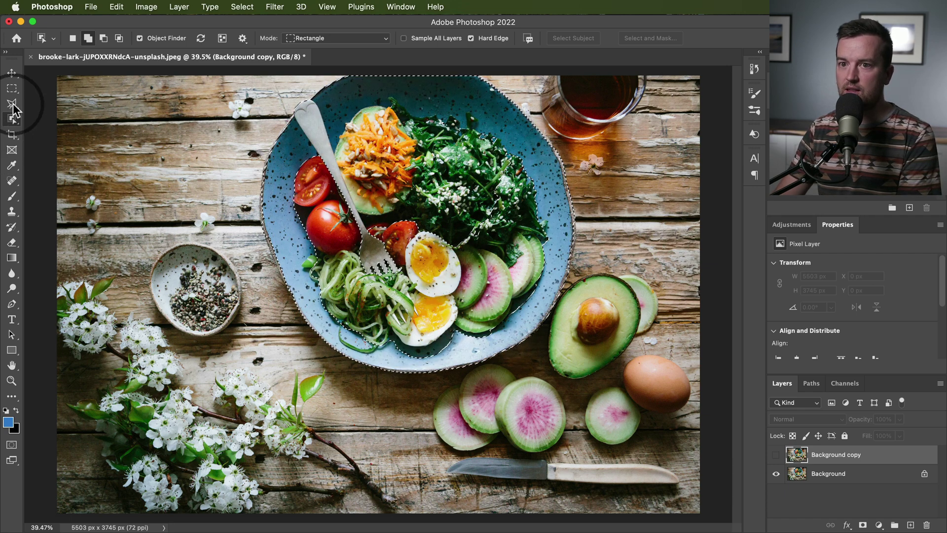
click(12, 120)
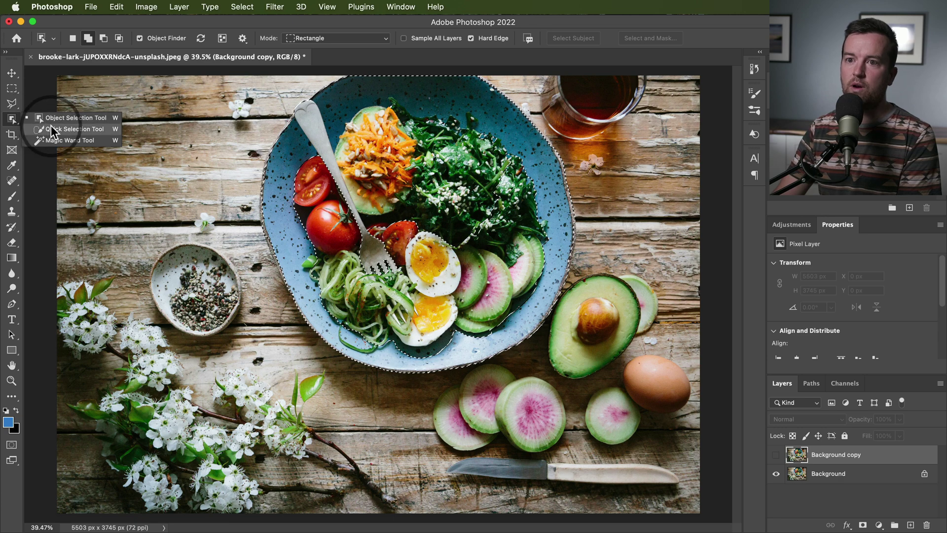
click(50, 129)
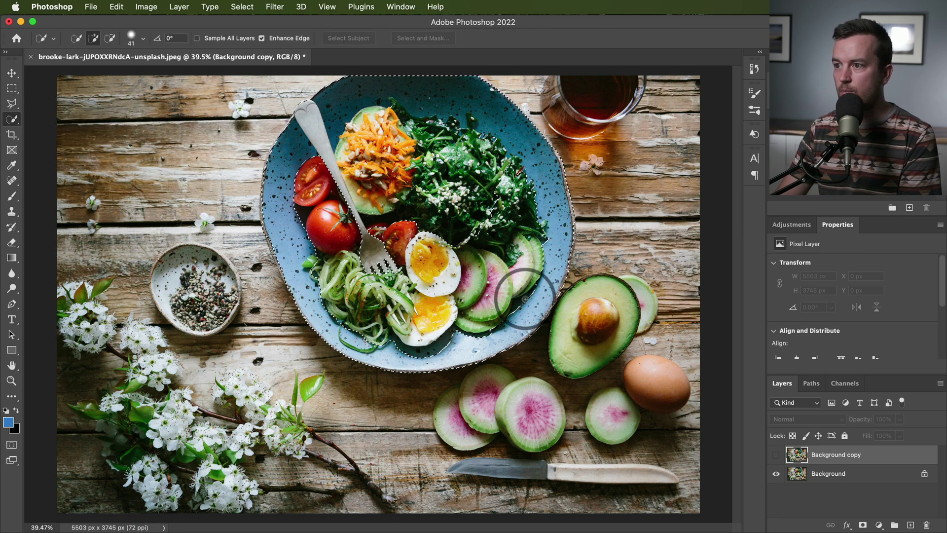
mouse_move(525, 298)
mouse_down()
mouse_move(444, 310)
mouse_move(346, 299)
mouse_move(534, 163)
mouse_move(493, 271)
mouse_move(418, 303)
mouse_move(409, 260)
mouse_move(351, 261)
mouse_move(384, 298)
mouse_move(425, 245)
mouse_move(430, 264)
mouse_move(398, 336)
mouse_move(434, 339)
mouse_move(440, 327)
mouse_move(307, 259)
mouse_move(305, 160)
mouse_move(342, 197)
mouse_move(344, 158)
mouse_move(322, 171)
mouse_up()
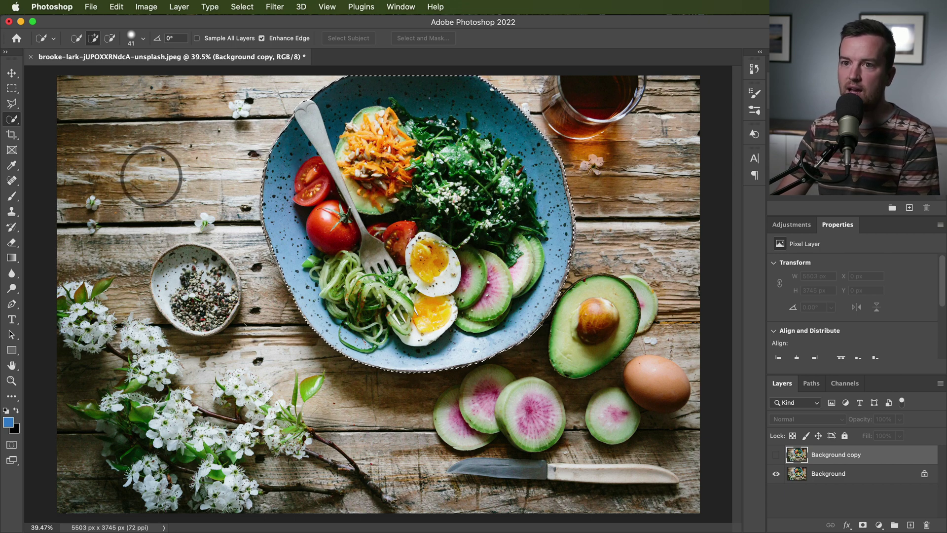
drag(13, 119, 55, 118)
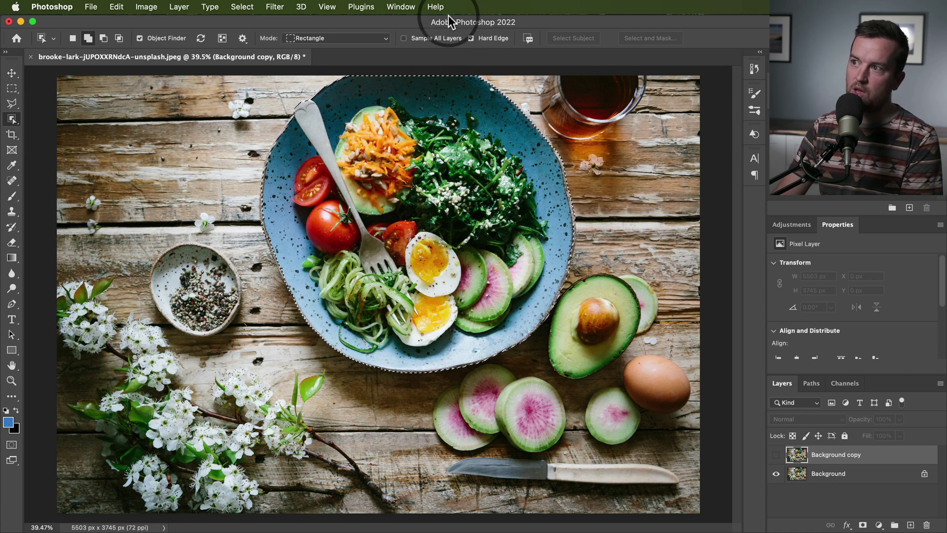
- Toggle Sample All Layers and Hard Edge in the options bar, then revert to the Background-only photo
click(434, 37)
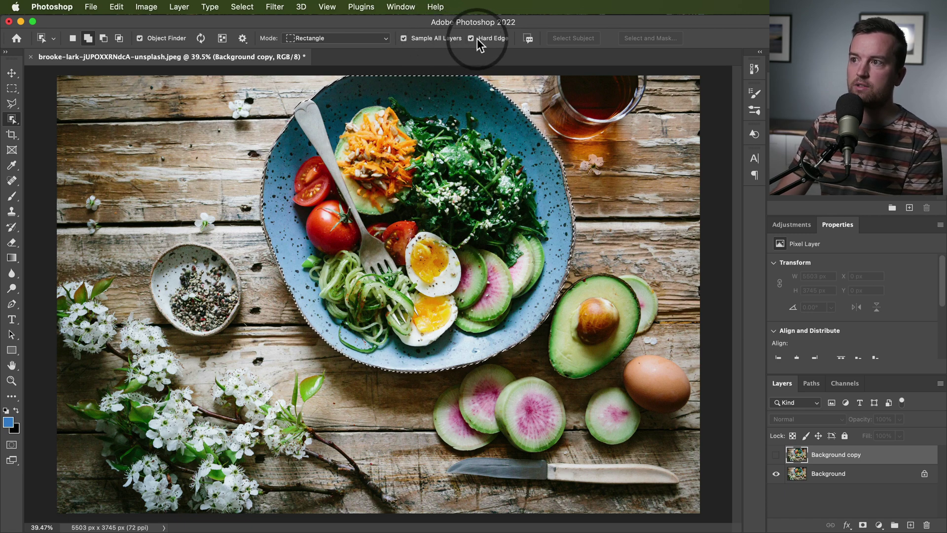
click(492, 38)
click(492, 38)
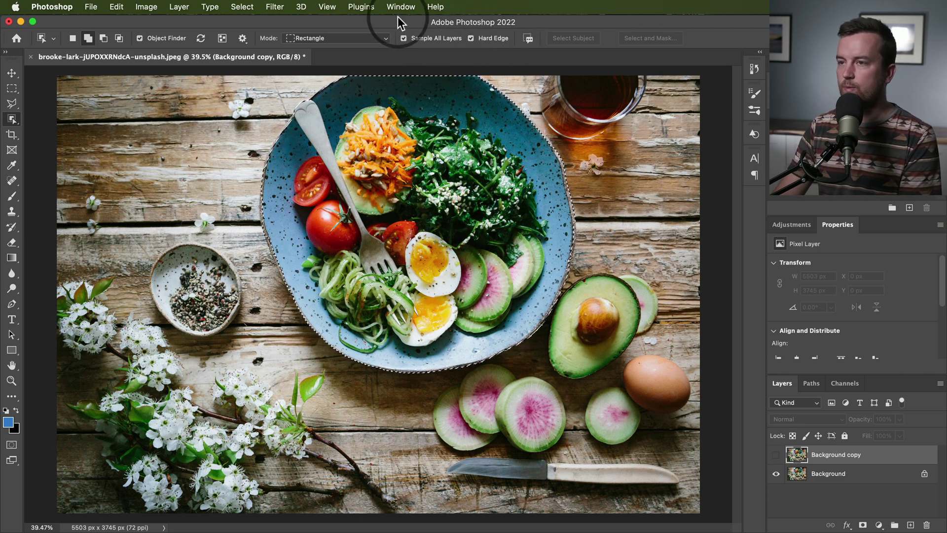
click(460, 40)
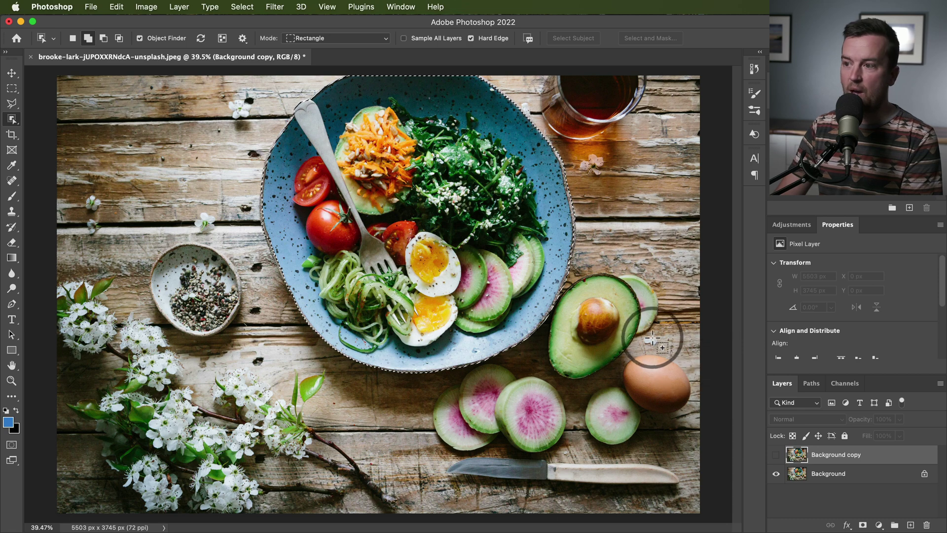
click(881, 464)
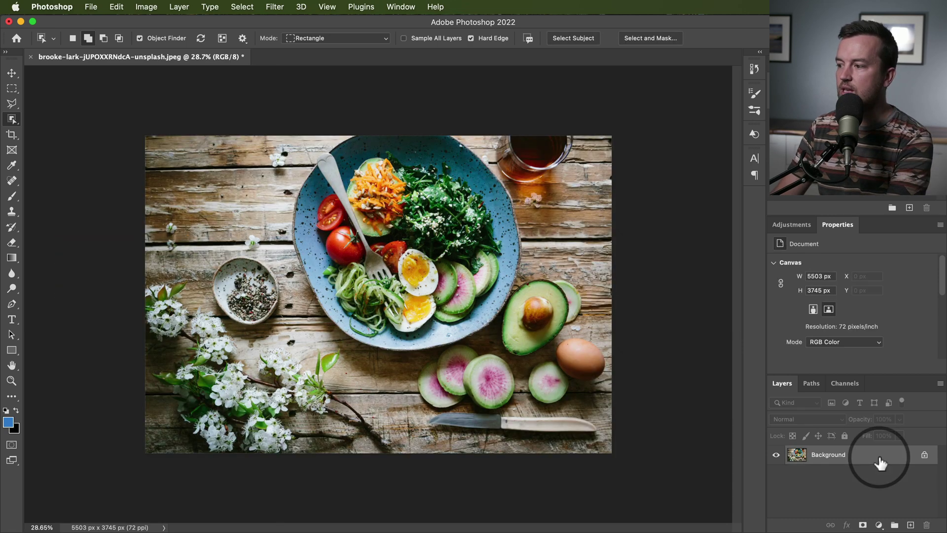
- Select the Background layer and apply Layer > Mask All Objects to build per-object masked groups
click(836, 465)
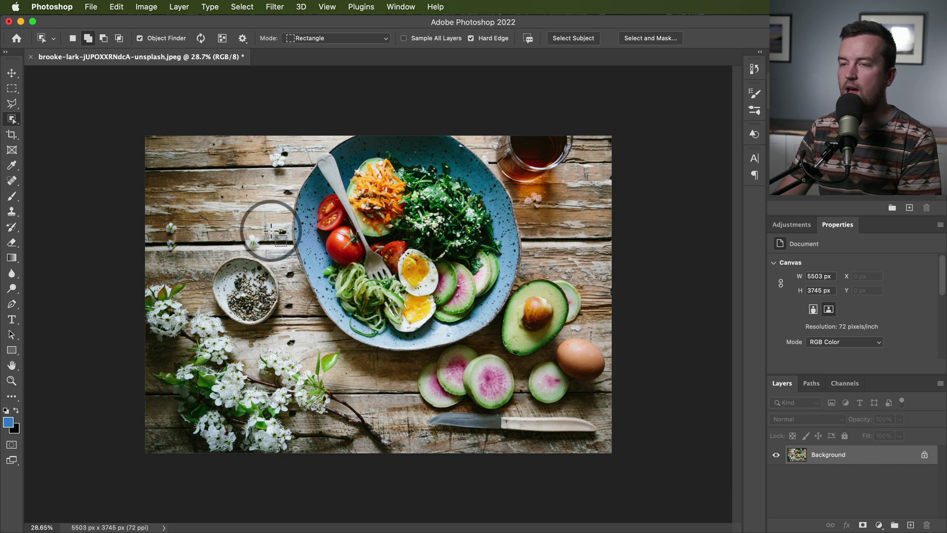
click(241, 7)
mouse_move(200, 6)
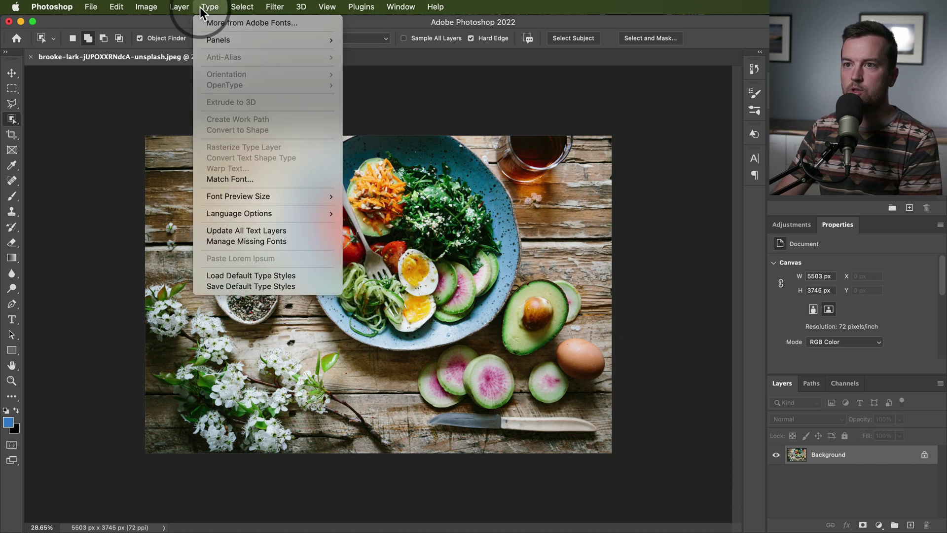
click(239, 220)
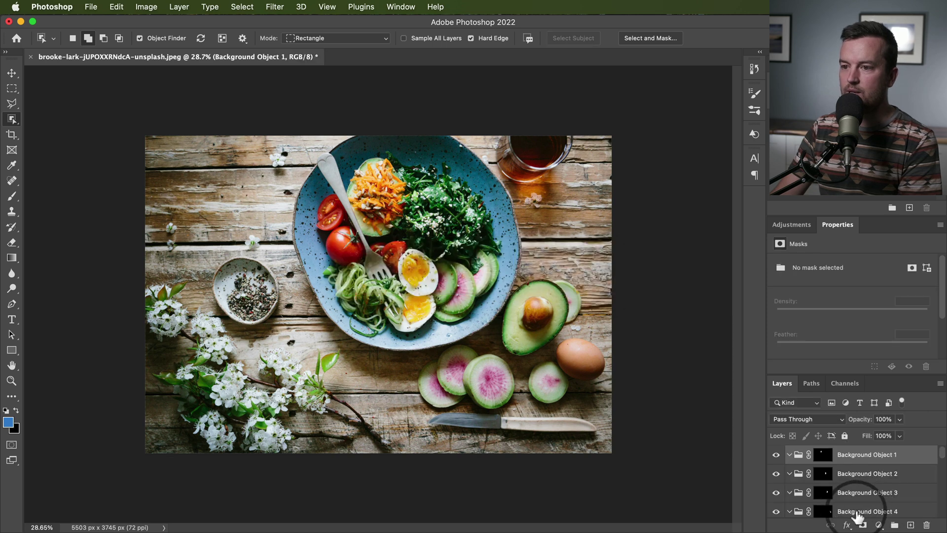
- Scroll the Layers panel down to Background Object 17 and select that group's layer mask
scroll(883, 483, down, 3)
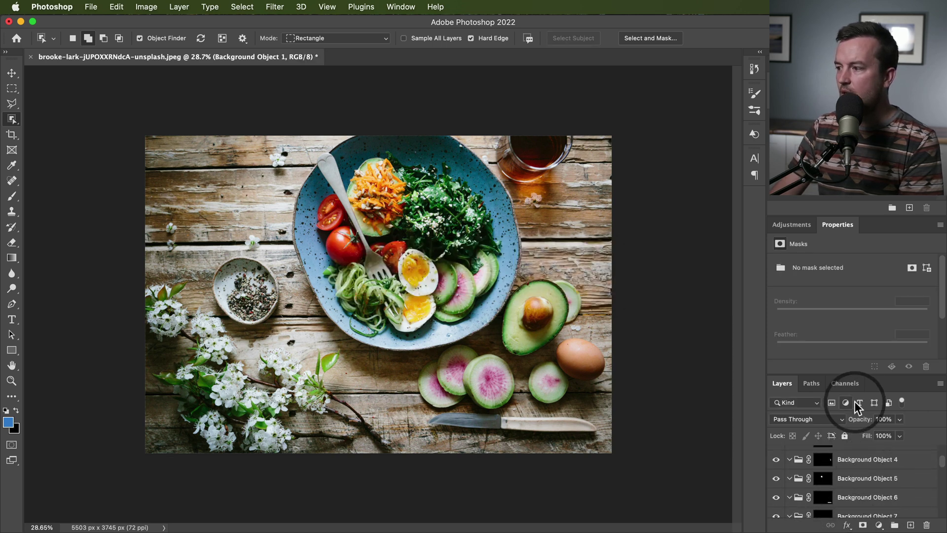
scroll(864, 481, down, 3)
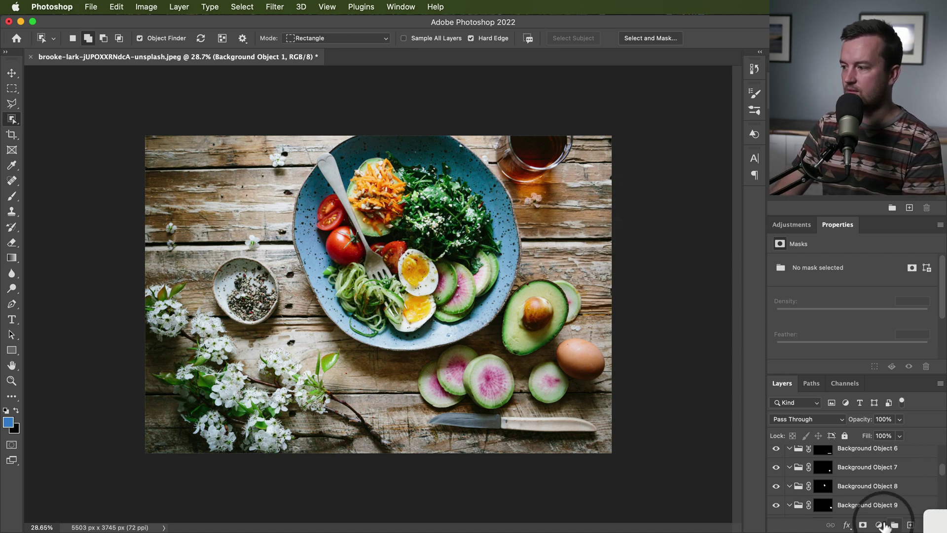
scroll(903, 476, down, 2)
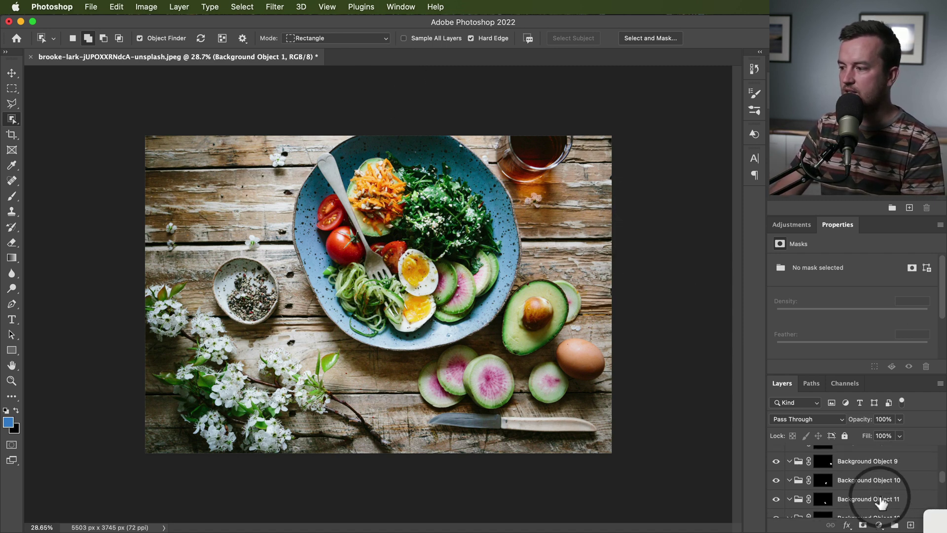
scroll(881, 502, down, 4)
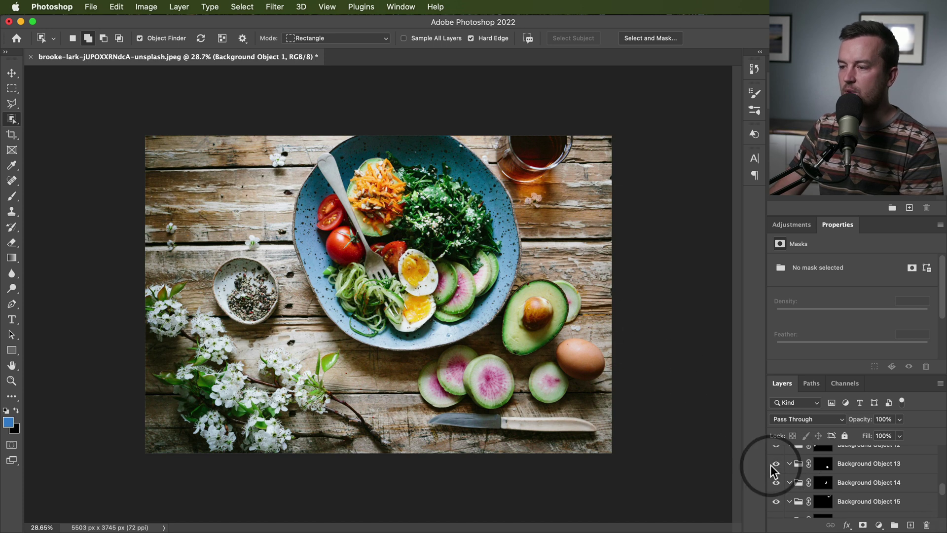
scroll(871, 480, down, 1)
scroll(872, 483, down, 1)
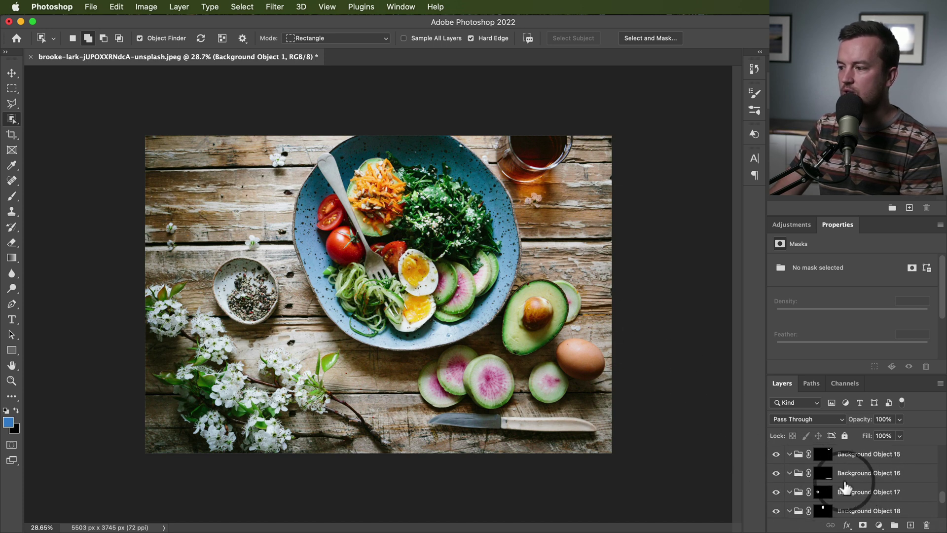
click(871, 492)
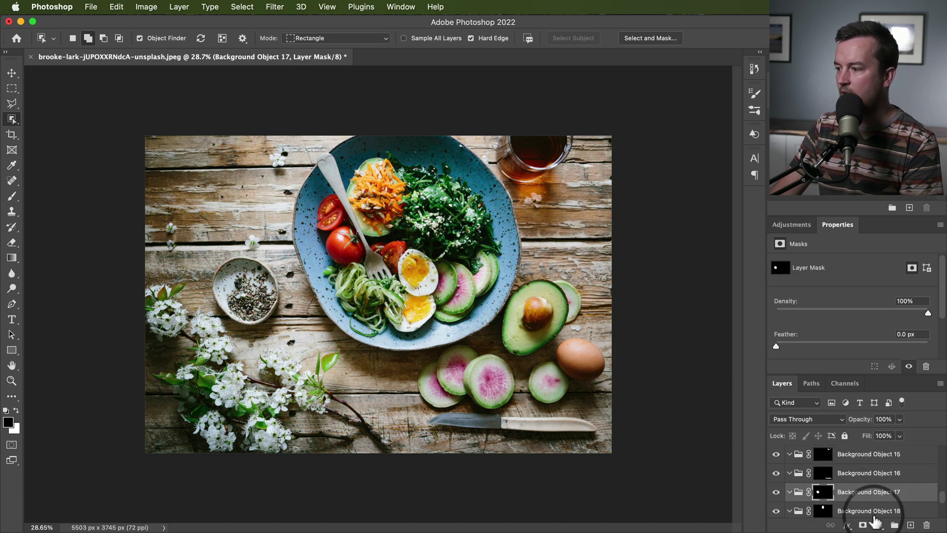
- Add a Levels layer, lowering the white point and shifting the midtone slider left to brighten the object
click(880, 525)
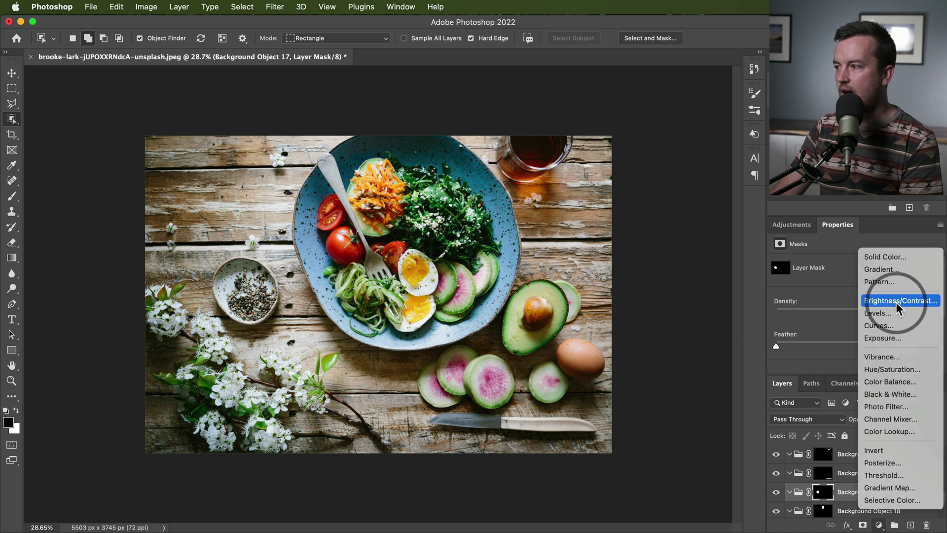
click(888, 313)
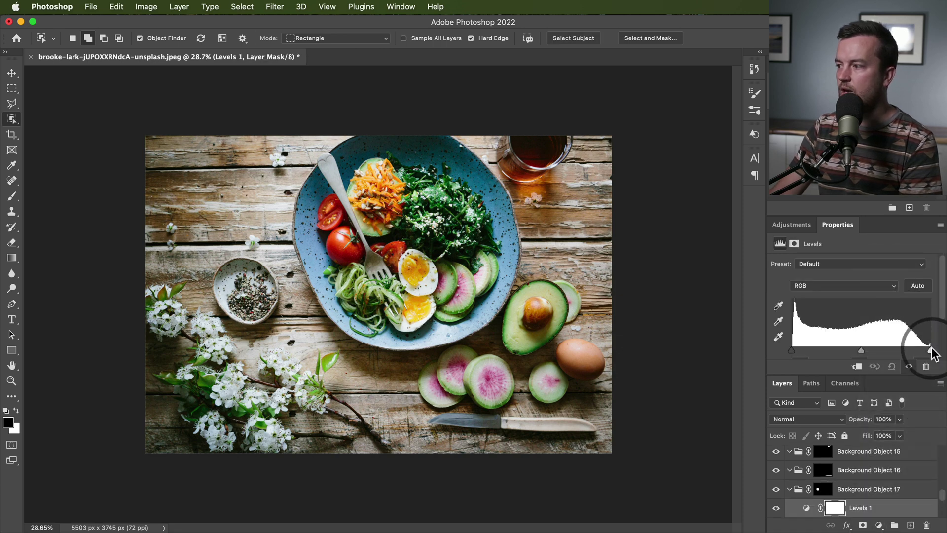
drag(931, 350, 905, 351)
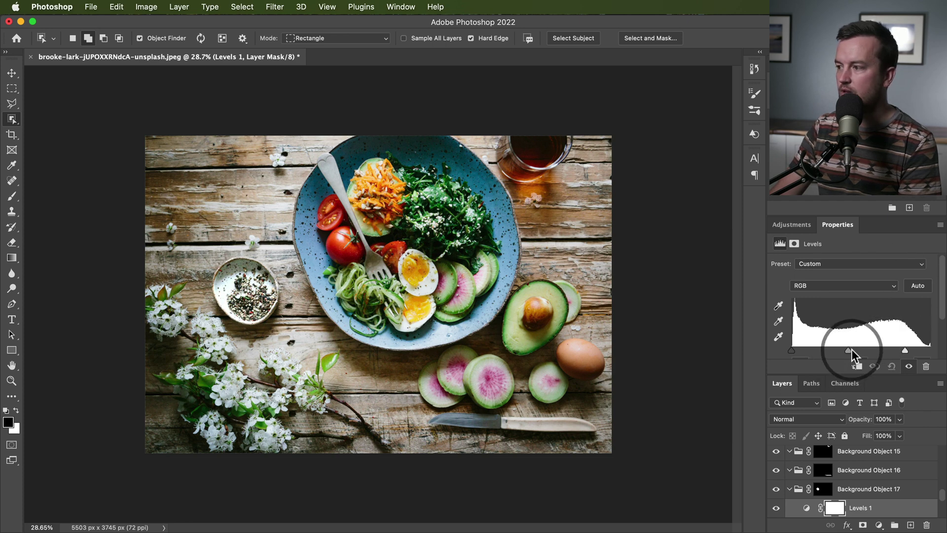
mouse_move(850, 350)
mouse_down()
mouse_move(827, 349)
mouse_move(874, 351)
mouse_move(840, 351)
mouse_up()
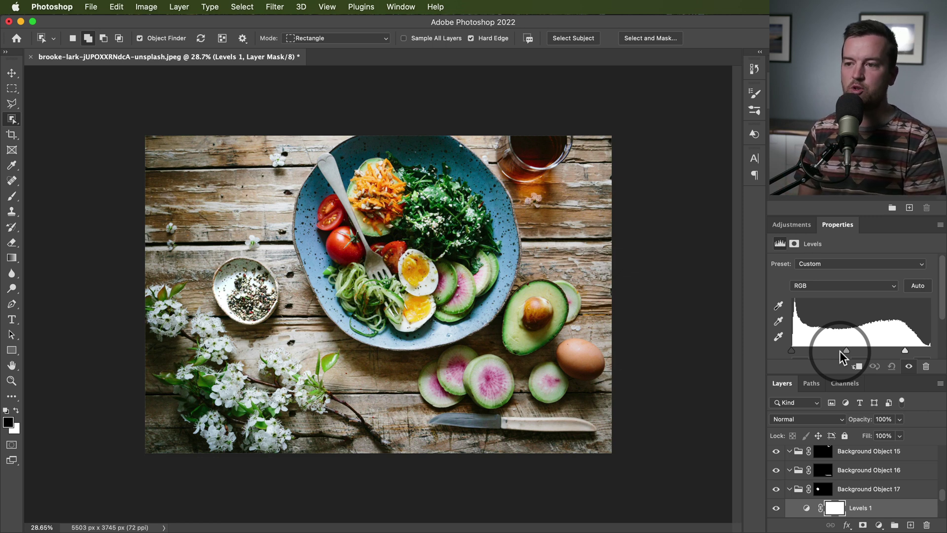
- Show the Object Selection Tool flyout listing the automatic and brush-based selection tools
click(16, 125)
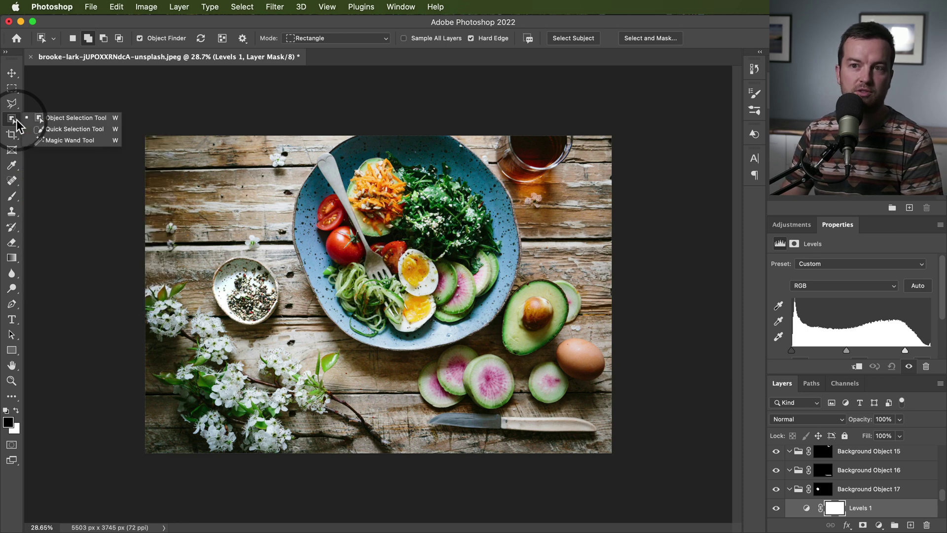